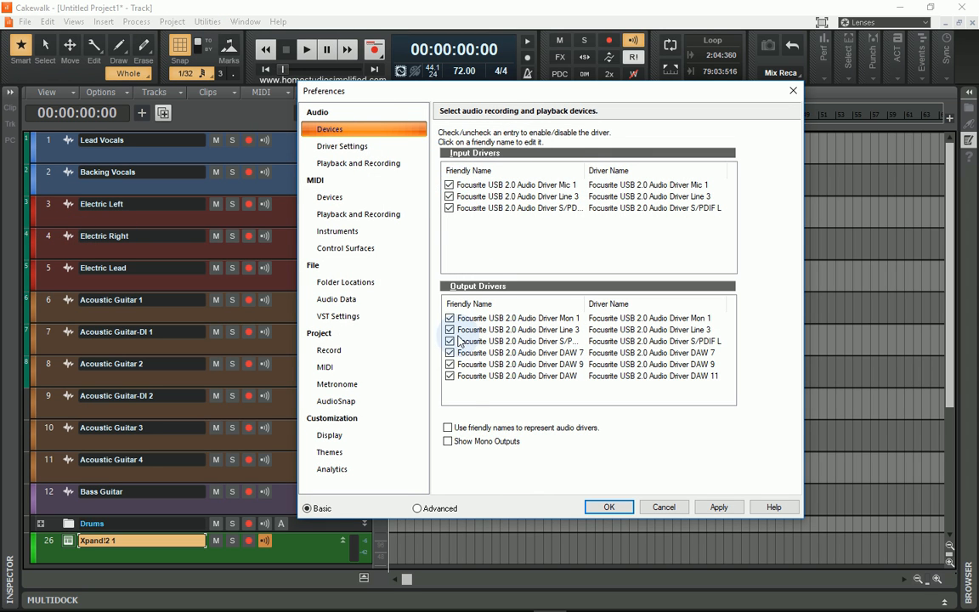
Try turning off the Focusrite Mic 1 and Line 3 audio input drivers and enable both again.
{"action": "left_click", "coordinate": [449, 184]}
{"action": "left_click", "coordinate": [448, 196]}
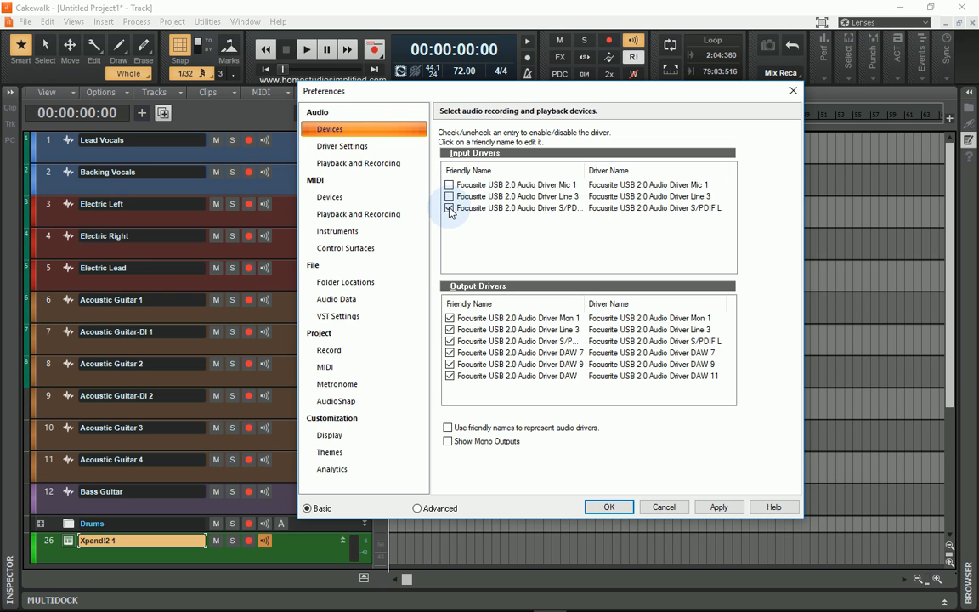
{"action": "left_click", "coordinate": [449, 197]}
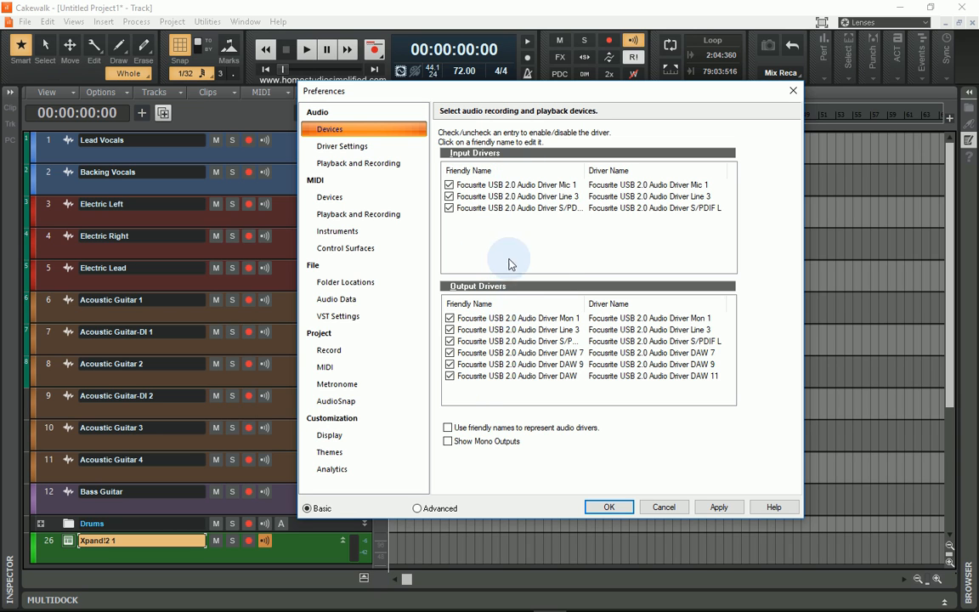
Review the audio driver settings and the audio playback and recording options, including the available driver modes.
{"action": "left_click", "coordinate": [346, 147]}
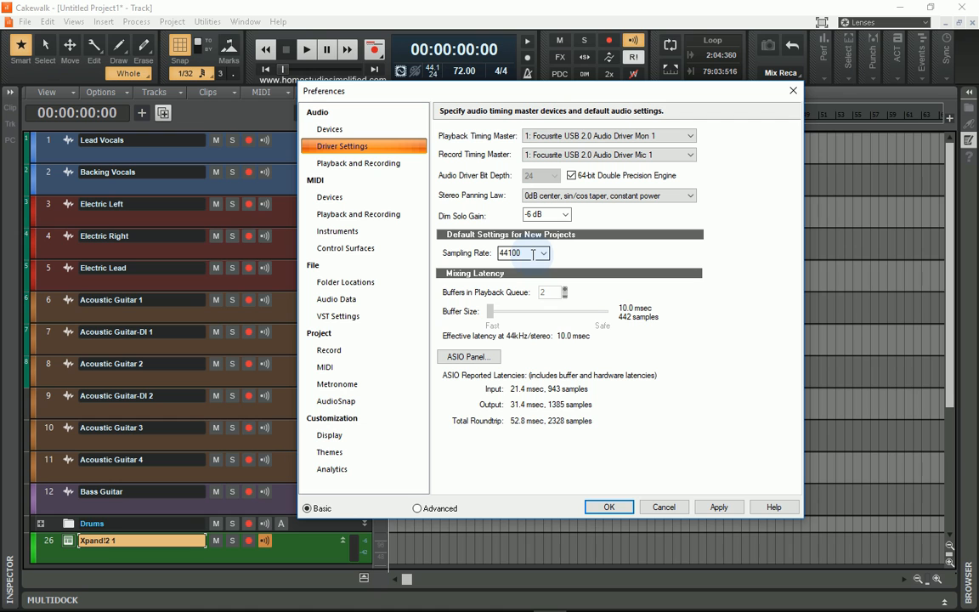
{"action": "left_click", "coordinate": [349, 164]}
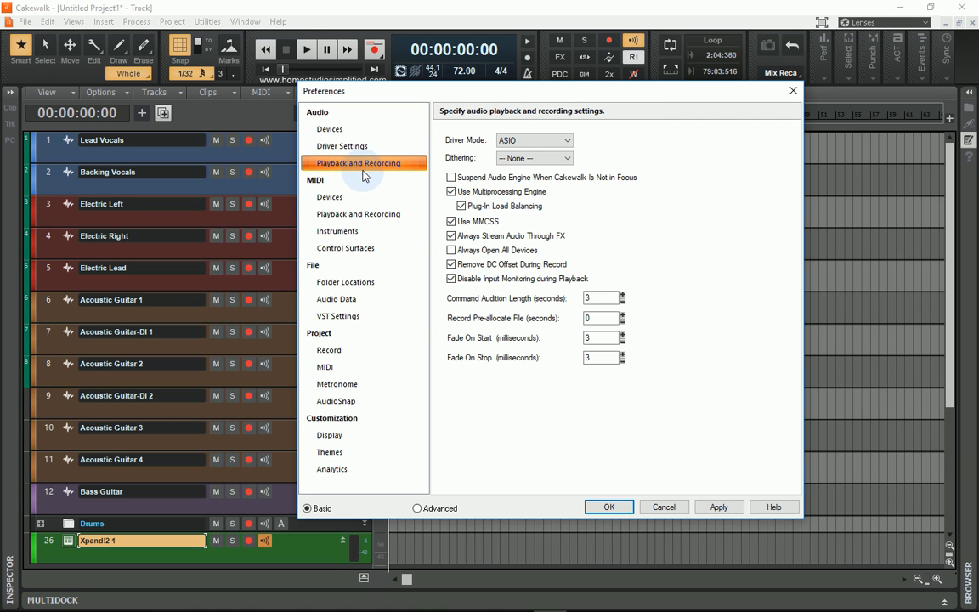
{"action": "left_click", "coordinate": [564, 142]}
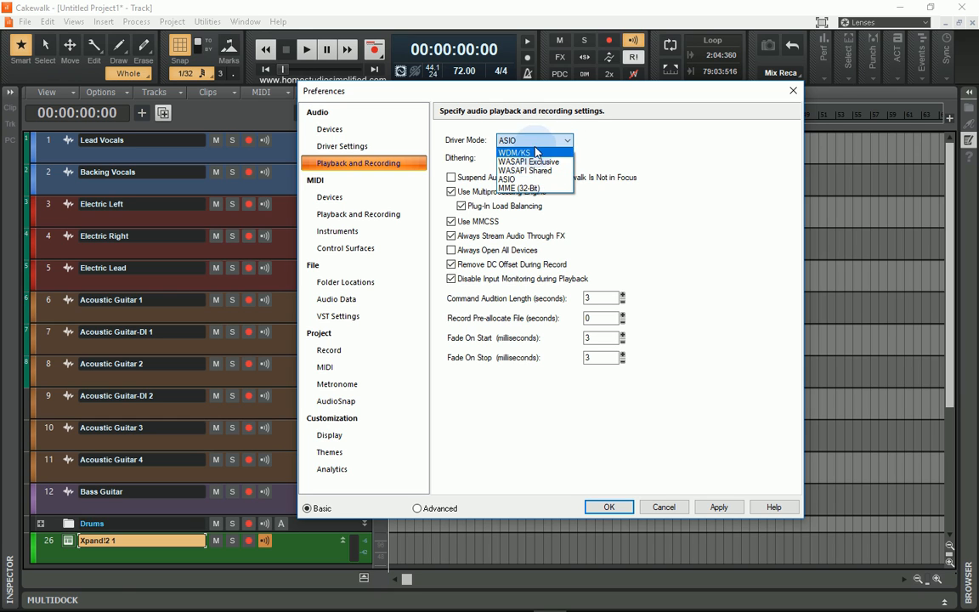
{"action": "left_click", "coordinate": [550, 140]}
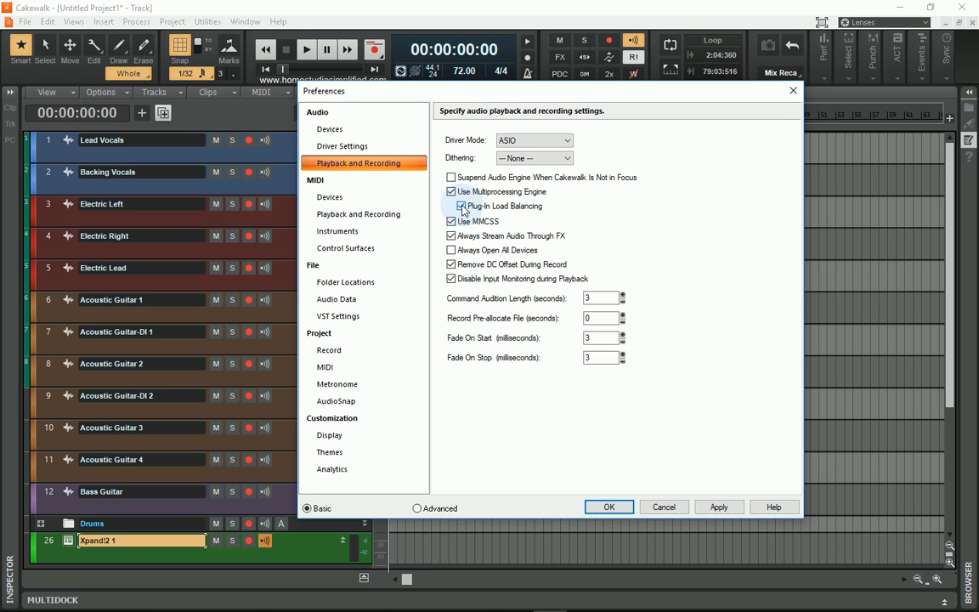
{"action": "left_click", "coordinate": [462, 206]}
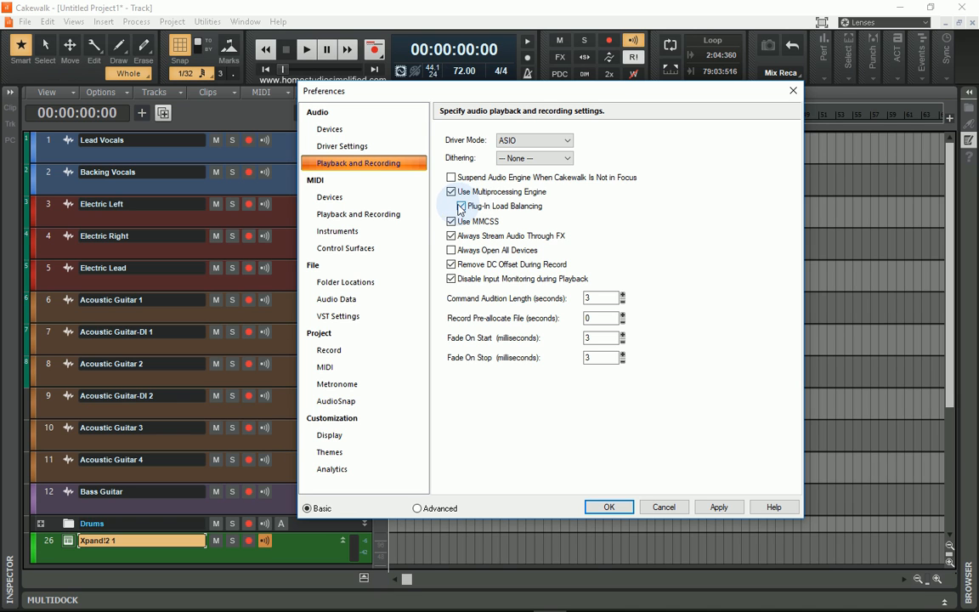
Review the MIDI preferences for devices, playback and recording, instruments, and control surfaces.
{"action": "left_click", "coordinate": [337, 283]}
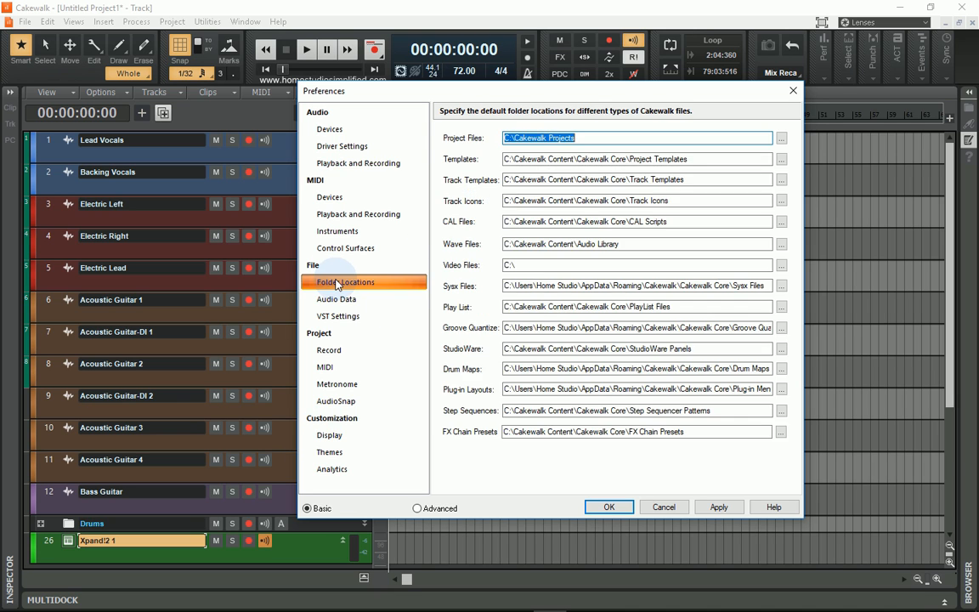
{"action": "left_click", "coordinate": [337, 198]}
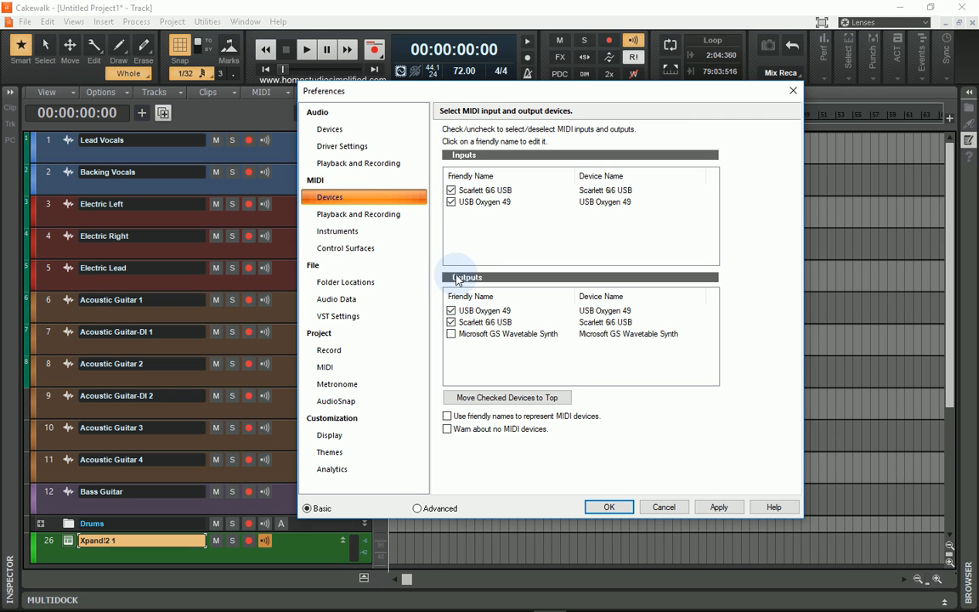
{"action": "left_click", "coordinate": [390, 219]}
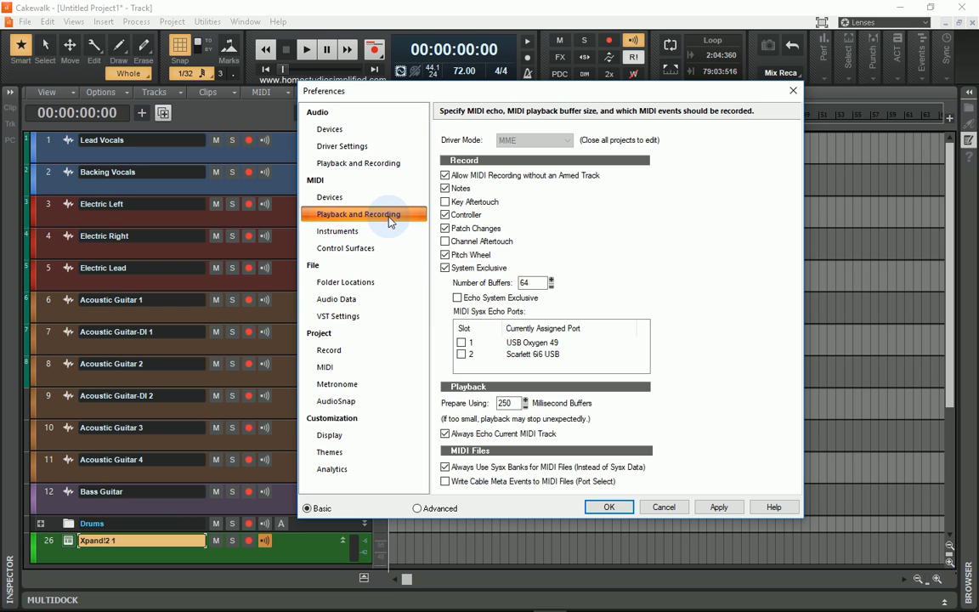
{"action": "left_click", "coordinate": [340, 232]}
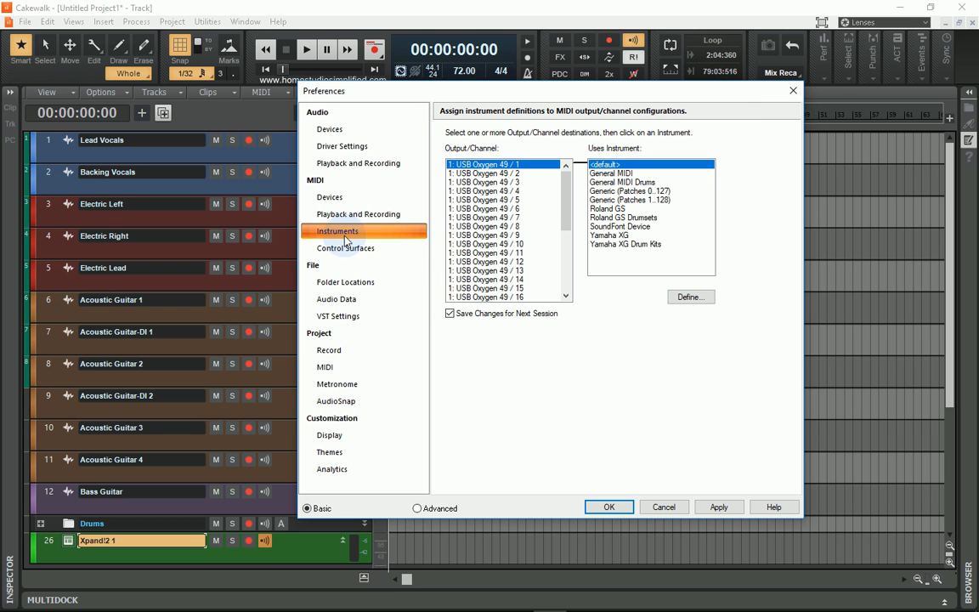
{"action": "left_click", "coordinate": [360, 251]}
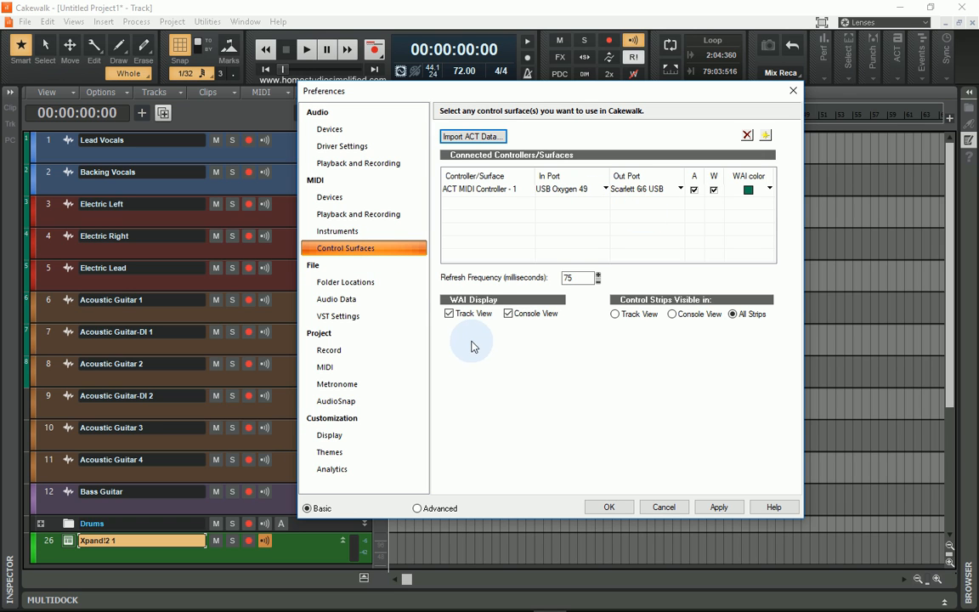
Inspect the default folder locations and browse the Plug-in Layouts folder without changing it.
{"action": "left_click", "coordinate": [331, 281]}
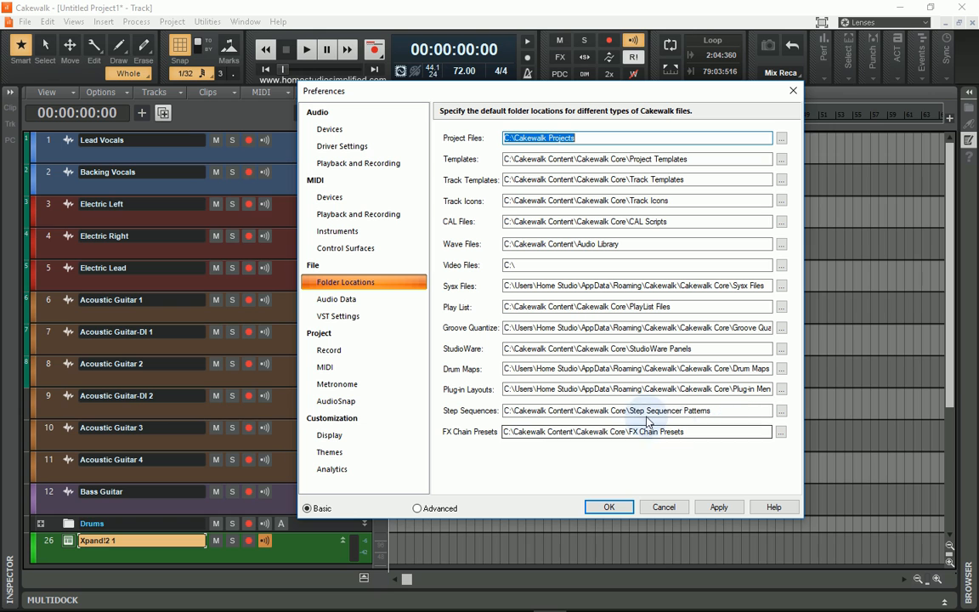
{"action": "left_click", "coordinate": [781, 389]}
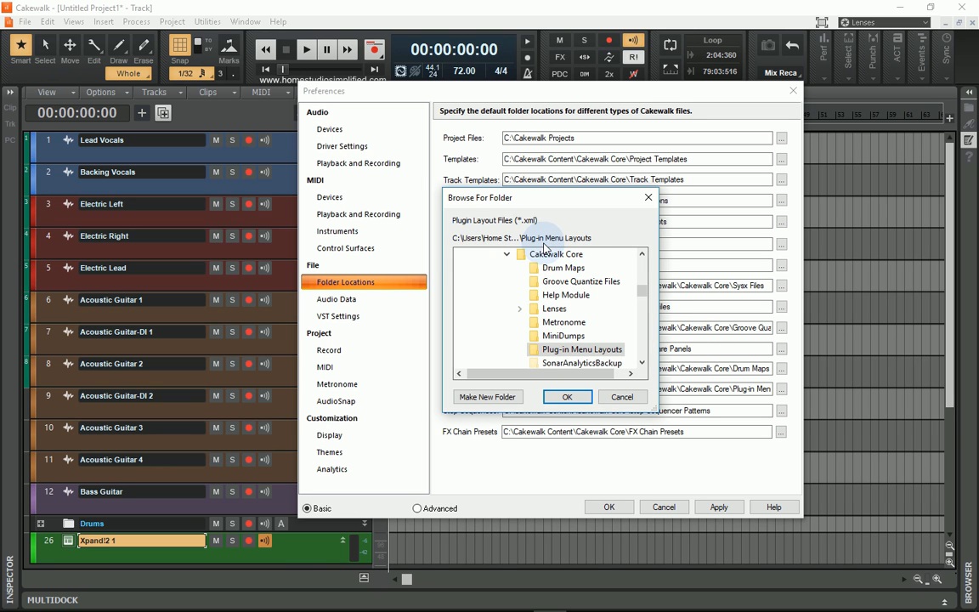
{"action": "left_click", "coordinate": [622, 397]}
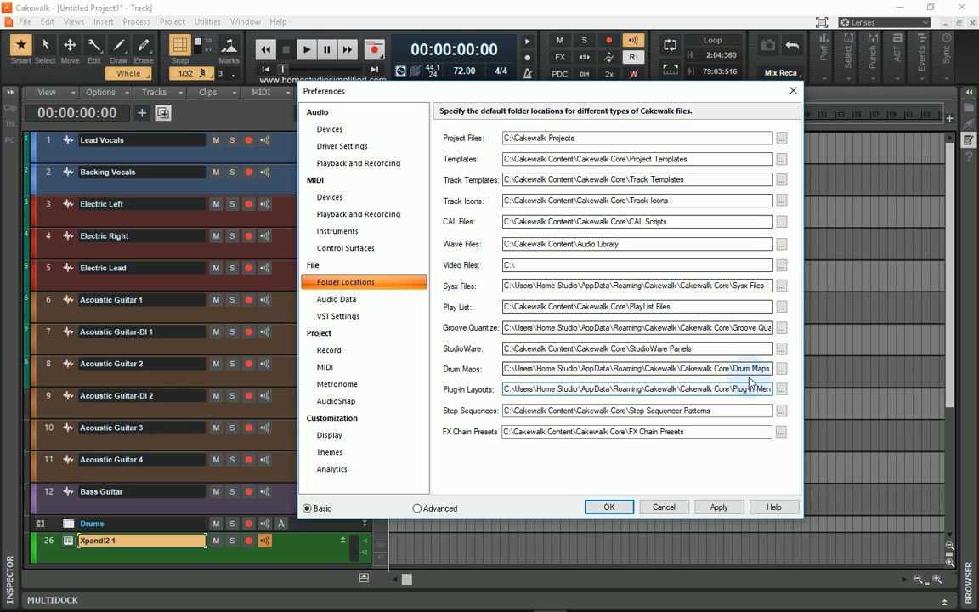
Set the default Video Files folder to the Desktop.
{"action": "left_click", "coordinate": [781, 266]}
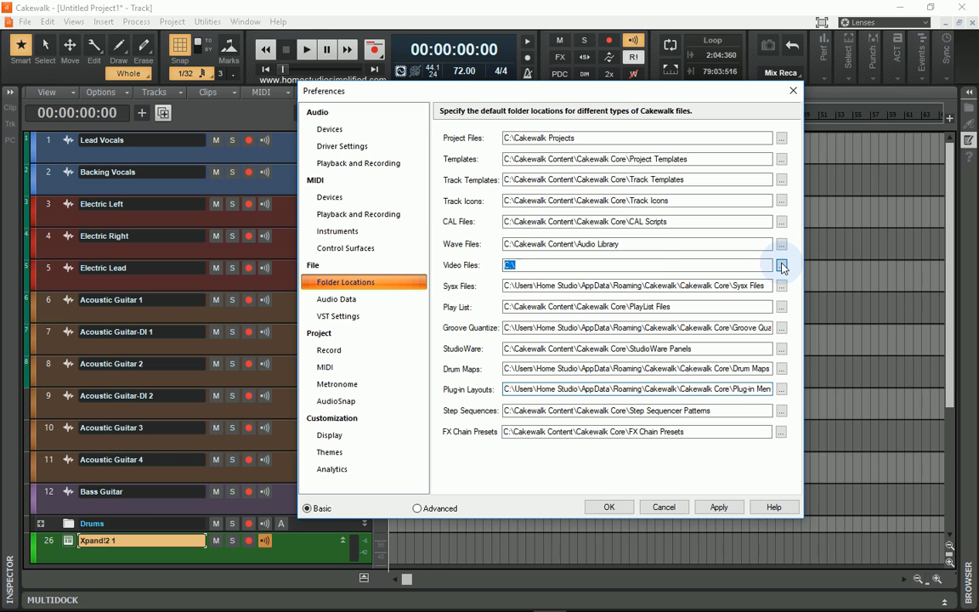
{"action": "left_click", "coordinate": [508, 281]}
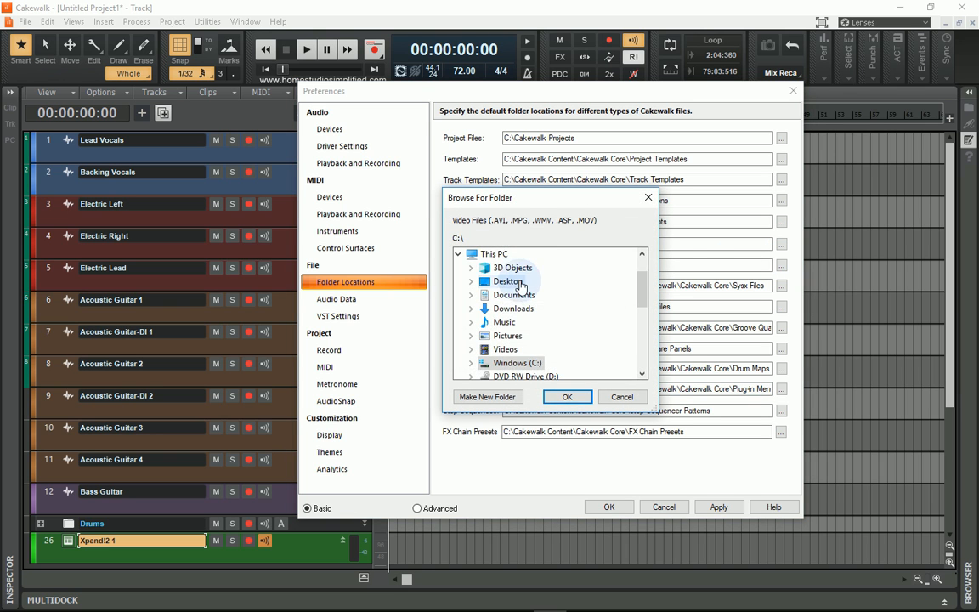
{"action": "left_click", "coordinate": [567, 397]}
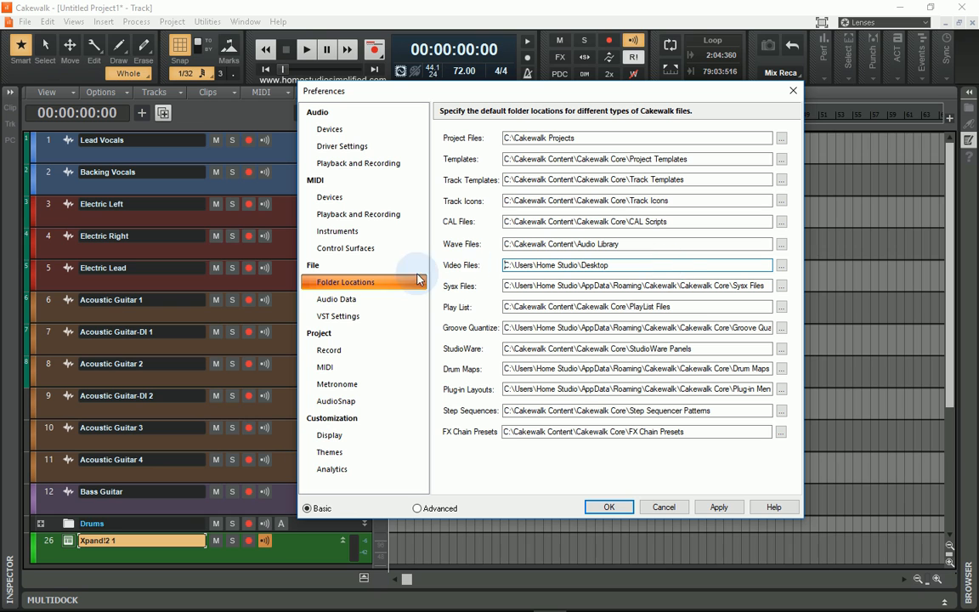
Review the project recording settings and the display customization settings.
{"action": "left_click", "coordinate": [328, 351]}
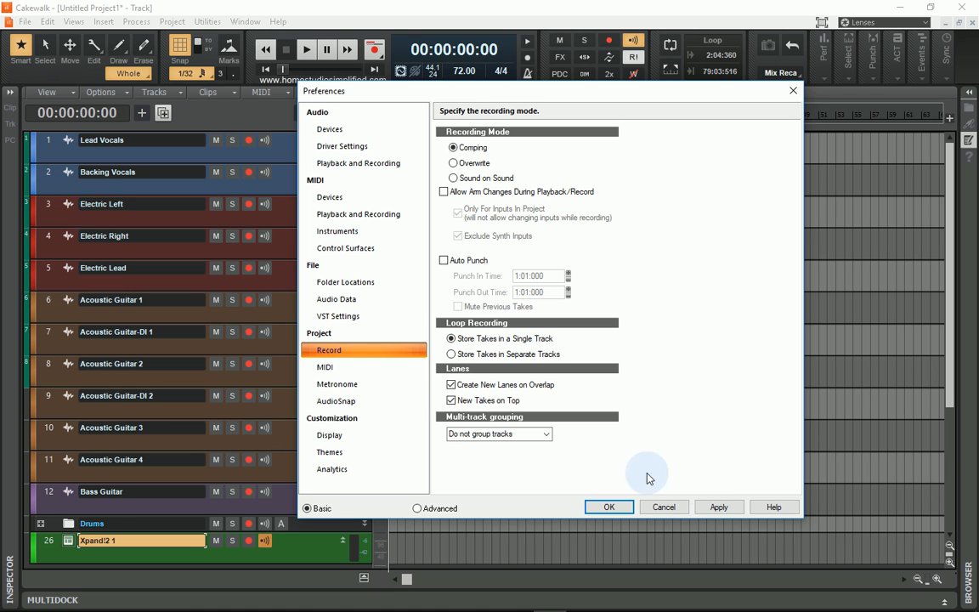
{"action": "left_click", "coordinate": [341, 440]}
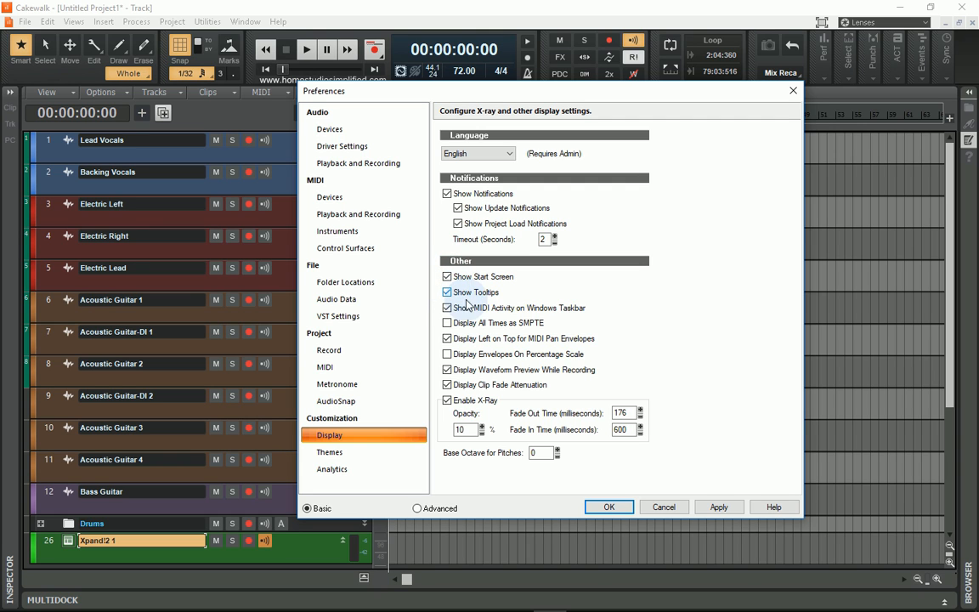
Preview the Mercury and Tungsten themes and switch the theme selection back to Branded.
{"action": "left_click", "coordinate": [331, 452]}
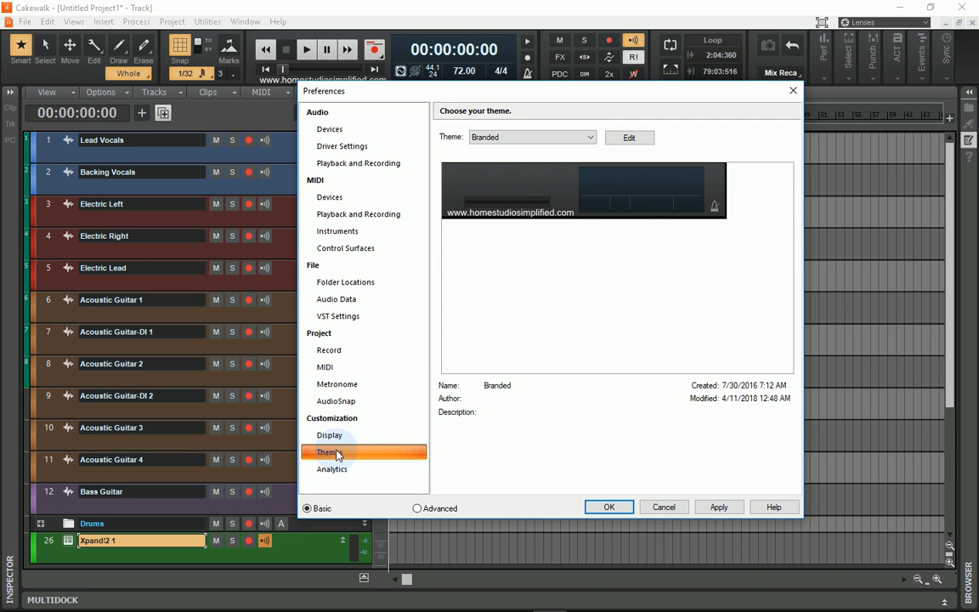
{"action": "left_click", "coordinate": [588, 141]}
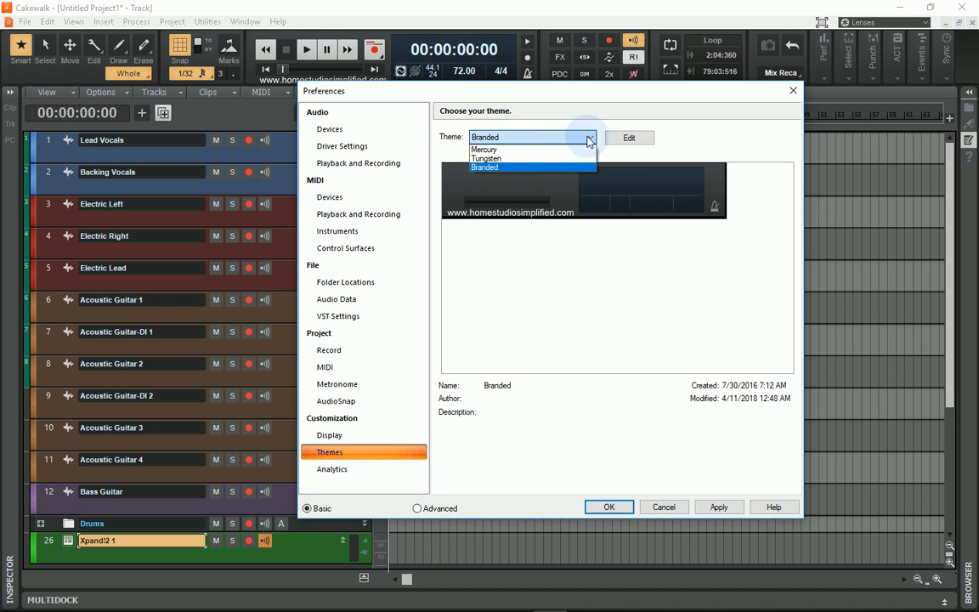
{"action": "left_click", "coordinate": [493, 150]}
{"action": "left_click", "coordinate": [507, 143]}
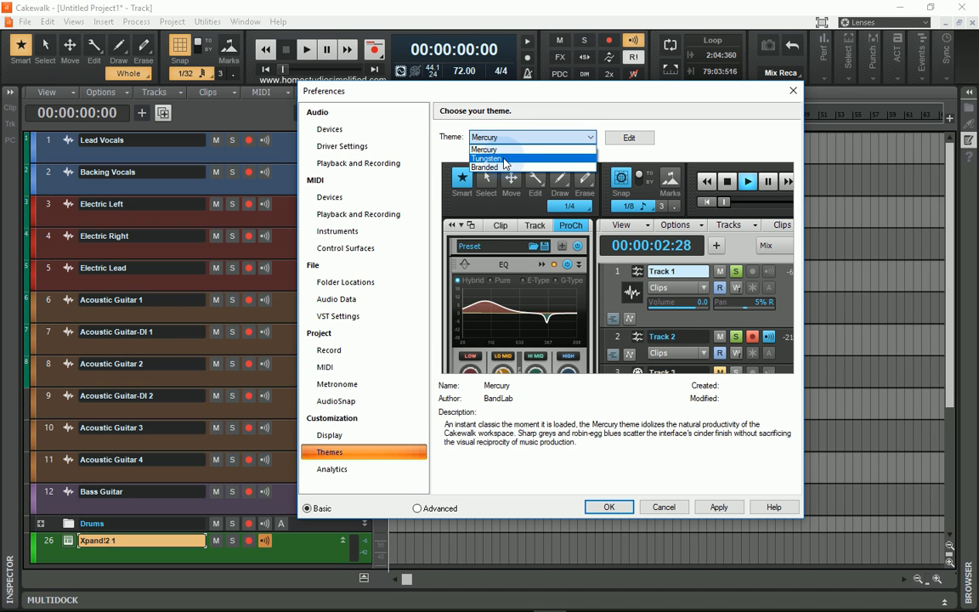
{"action": "left_click", "coordinate": [486, 156]}
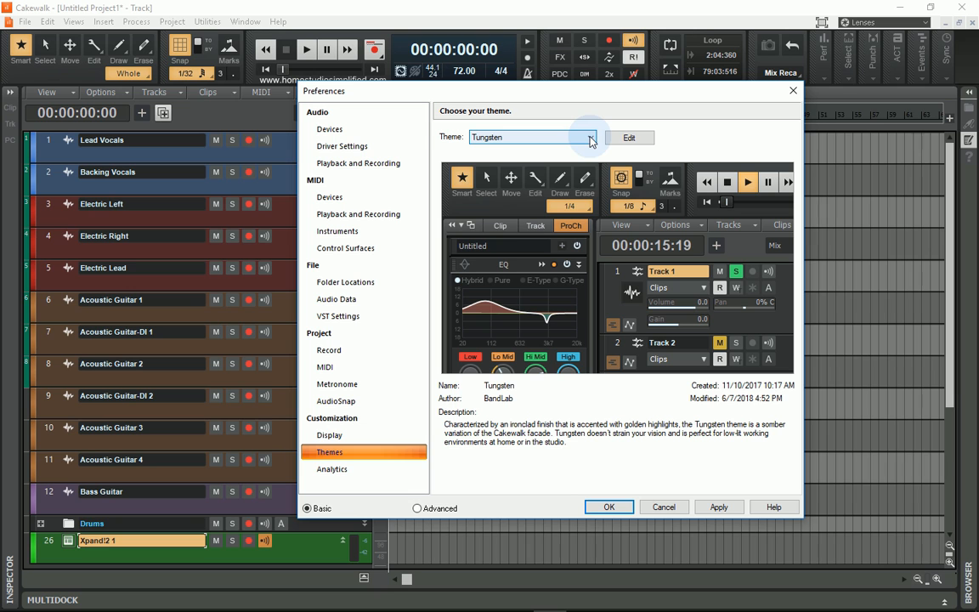
{"action": "left_click", "coordinate": [591, 142]}
{"action": "left_click", "coordinate": [498, 164]}
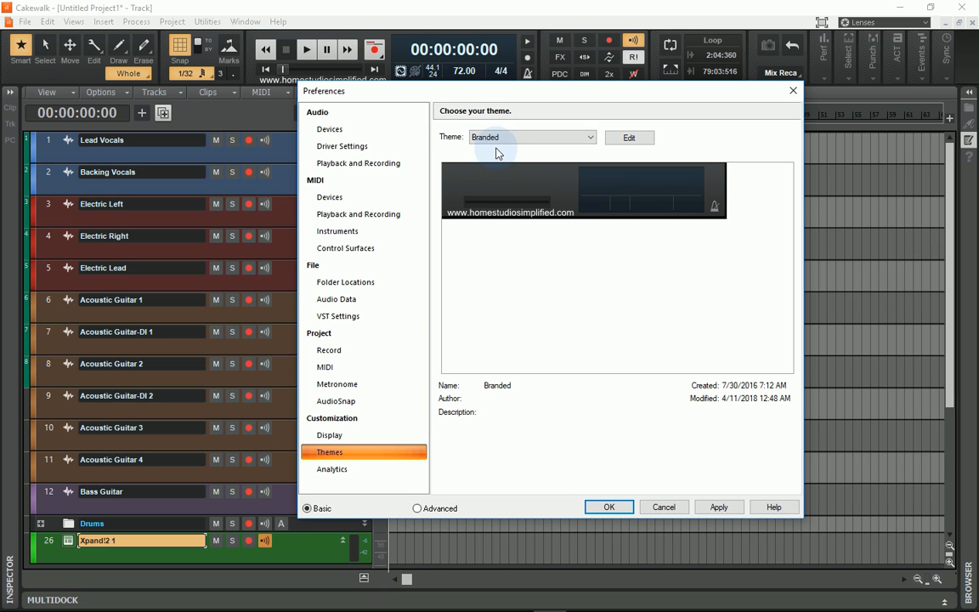
Apply the changed preferences and close the Preferences dialog.
{"action": "left_click", "coordinate": [702, 504]}
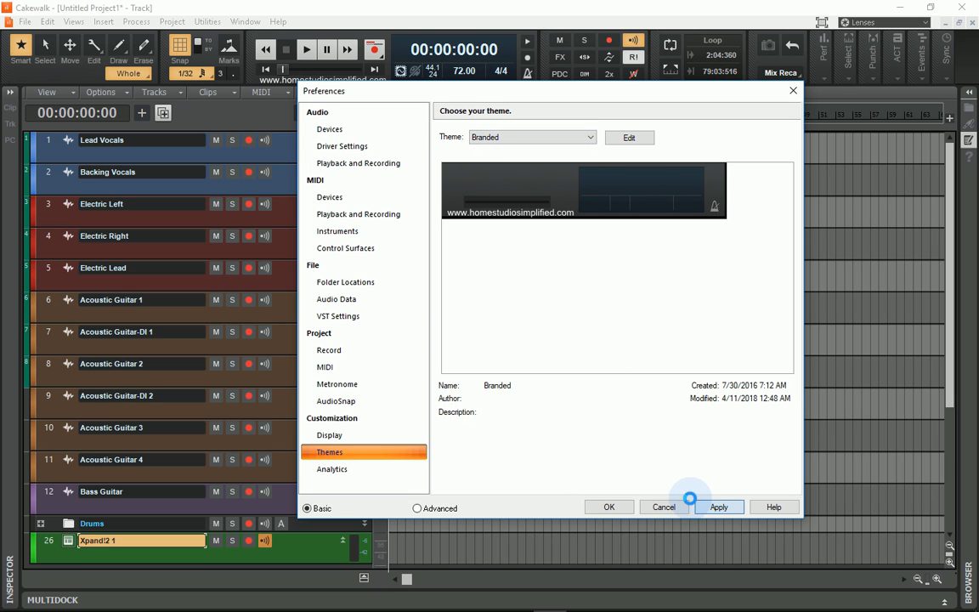
{"action": "left_click", "coordinate": [611, 506]}
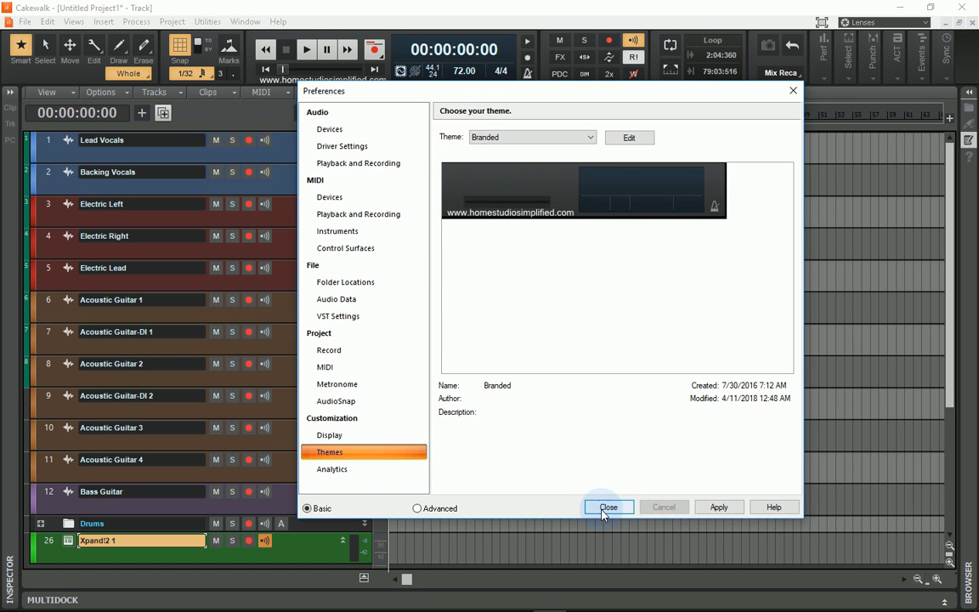
{"action": "left_click", "coordinate": [603, 509]}
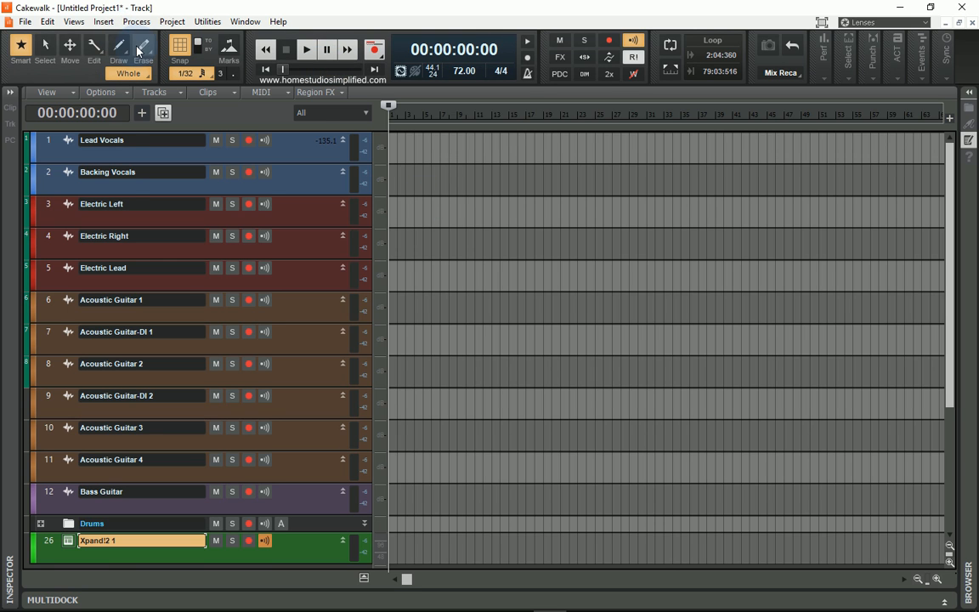
Reopen the preferences, check the enabled audio input and output devices, and confirm the dialog.
{"action": "left_click", "coordinate": [48, 22]}
{"action": "left_click", "coordinate": [74, 211]}
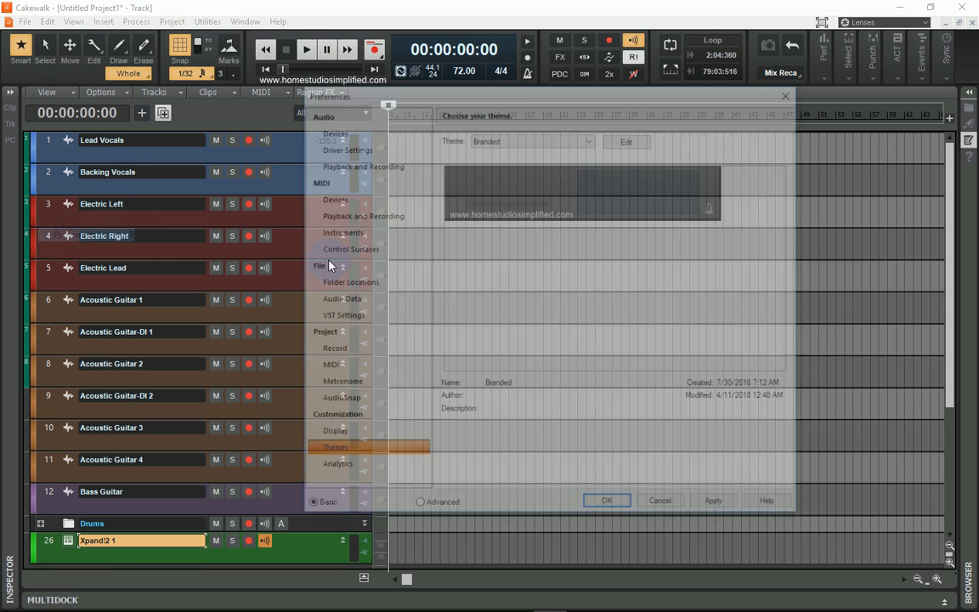
{"action": "left_click", "coordinate": [340, 129]}
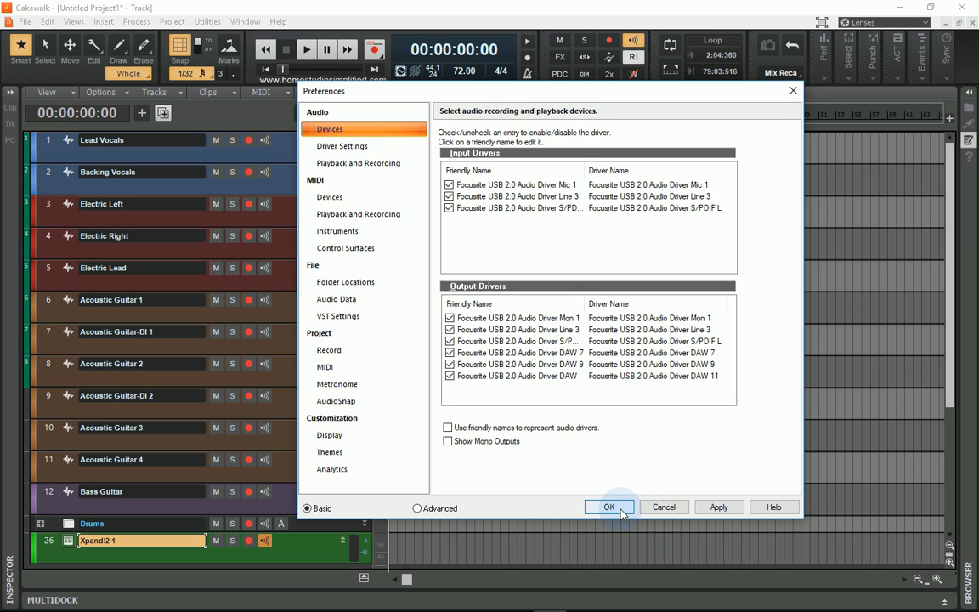
{"action": "left_click", "coordinate": [613, 510]}
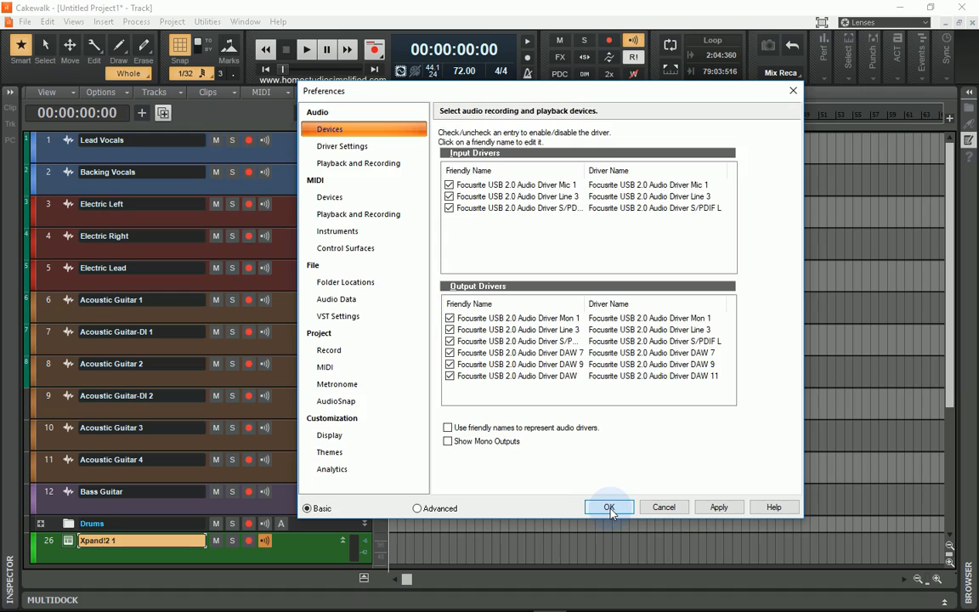